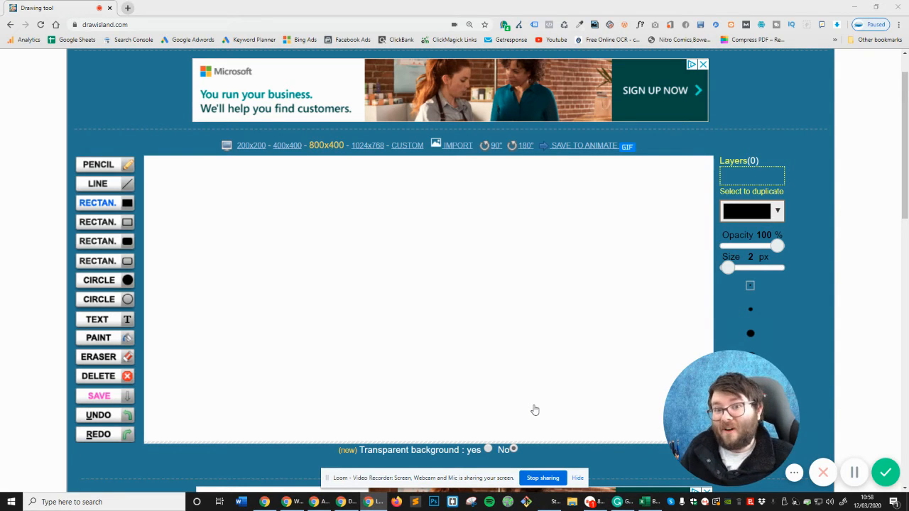
Draw a large rounded rectangle outline with a wide and a narrow rounded rectangle outline side by side inside it.
{"action": "mouse_move", "coordinate": [785, 381]}
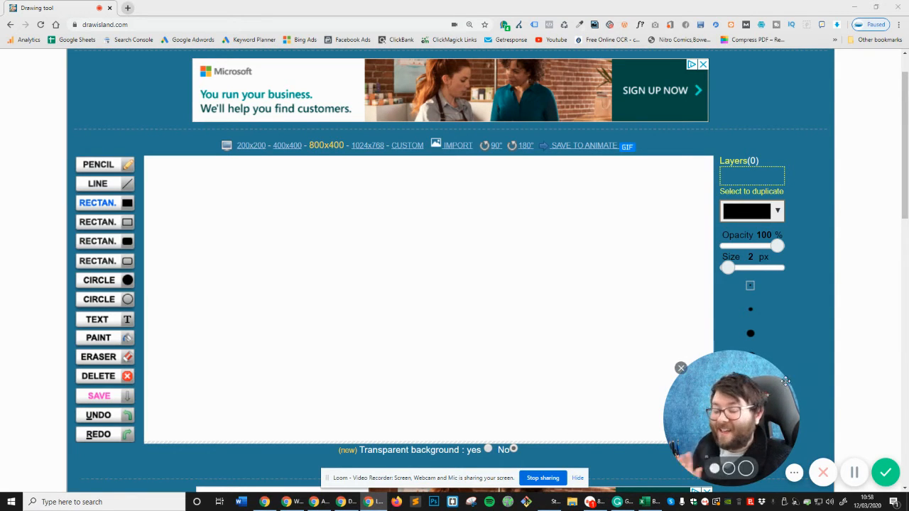
{"action": "left_click", "coordinate": [95, 270]}
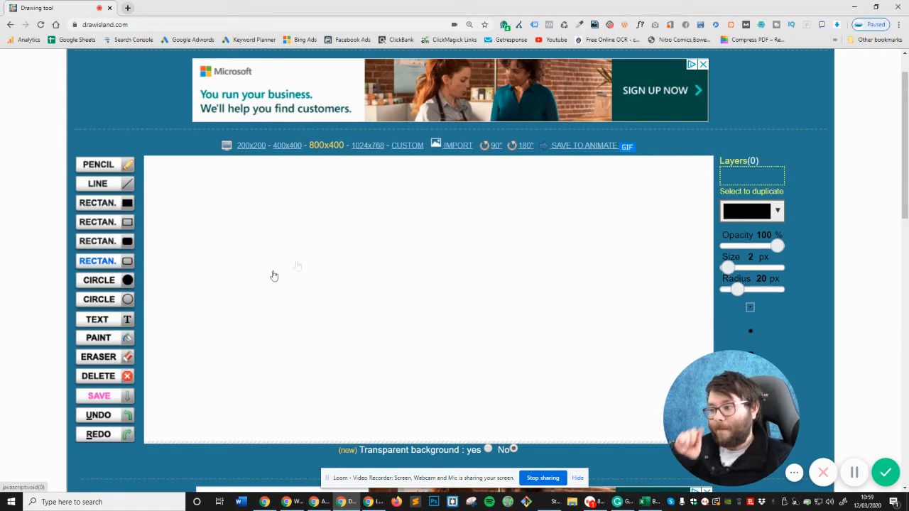
{"action": "left_click_drag", "start_coordinate": [271, 187], "coordinate": [609, 426]}
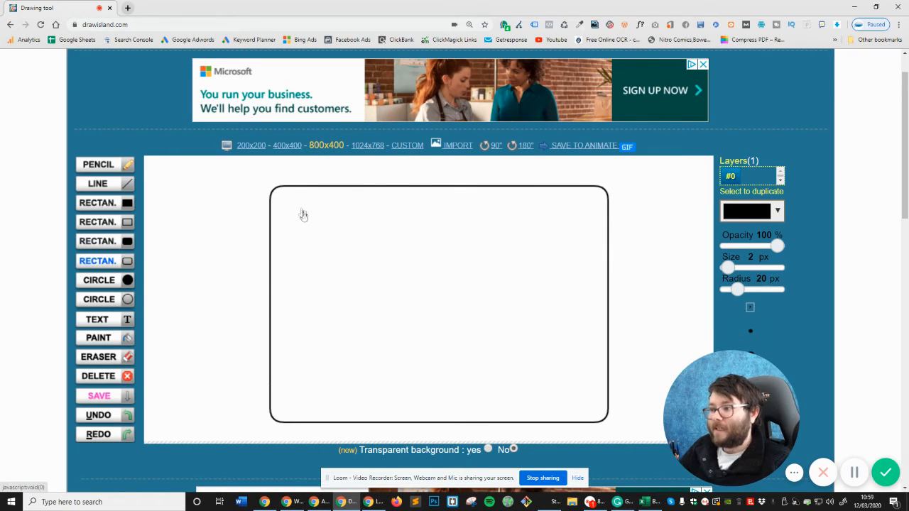
{"action": "left_click_drag", "start_coordinate": [294, 212], "coordinate": [455, 410]}
{"action": "left_click_drag", "start_coordinate": [468, 219], "coordinate": [559, 408]}
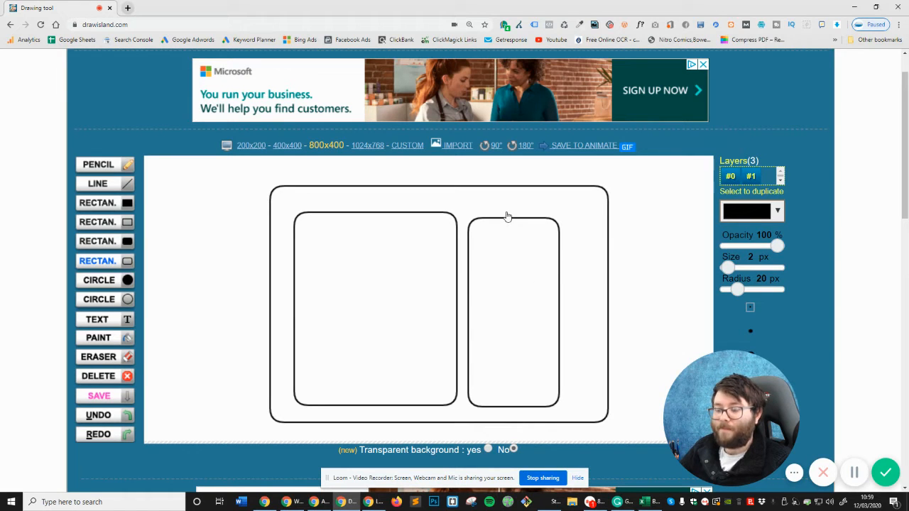
{"action": "left_click", "coordinate": [408, 382]}
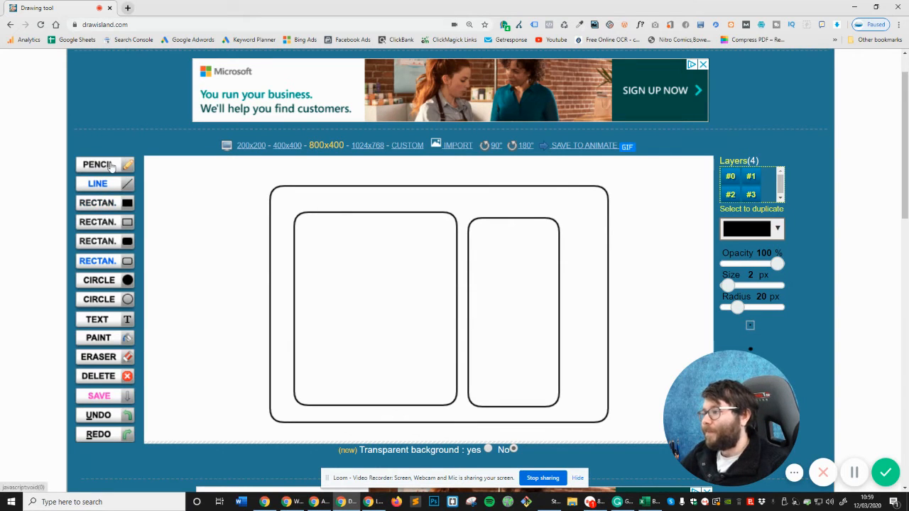
{"action": "left_click", "coordinate": [105, 319]}
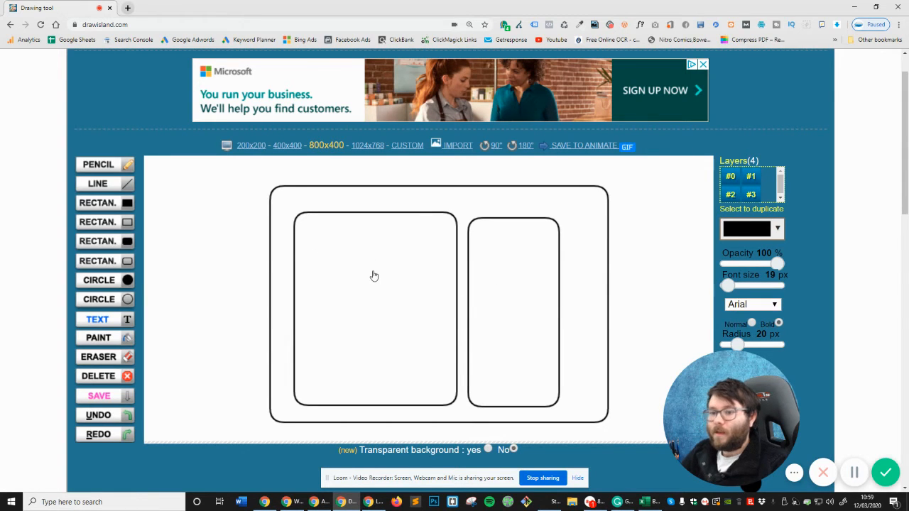
{"action": "scroll", "coordinate": [374, 275], "scroll_direction": "down", "scroll_amount": 1}
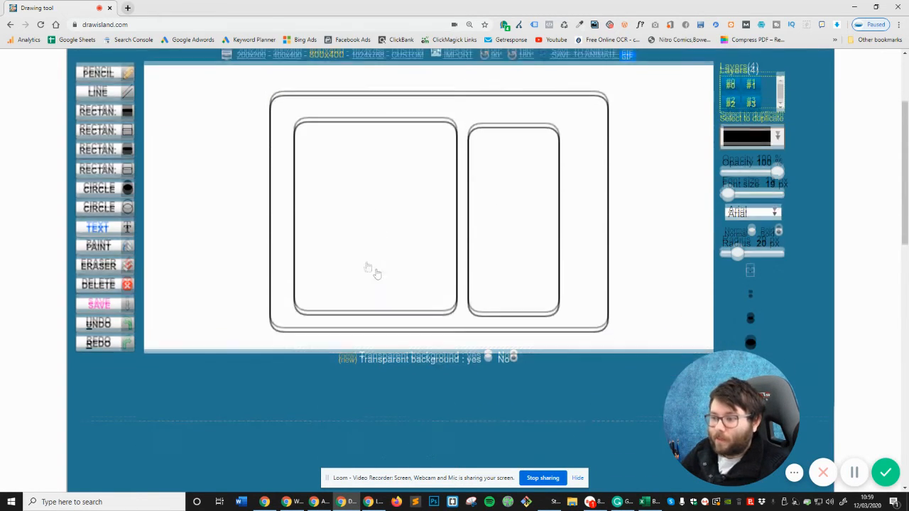
{"action": "scroll", "coordinate": [375, 231], "scroll_direction": "up", "scroll_amount": 1}
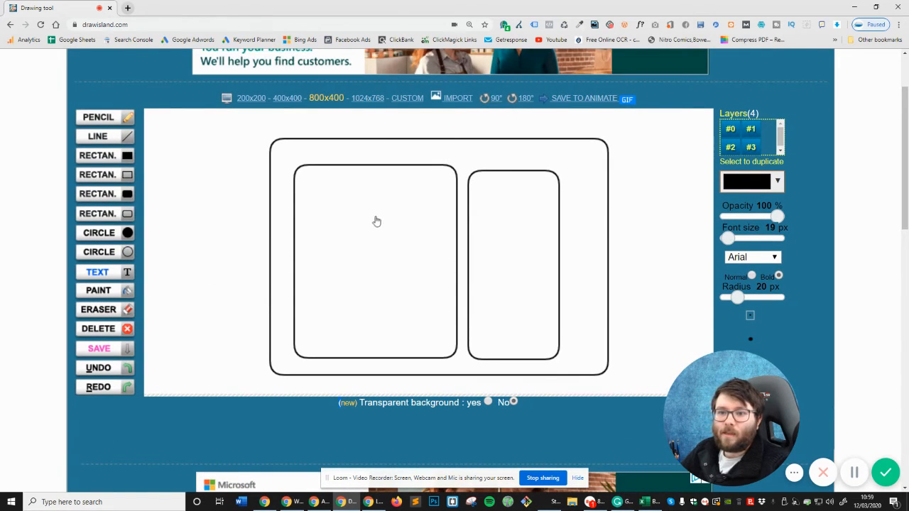
{"action": "left_click", "coordinate": [749, 130]}
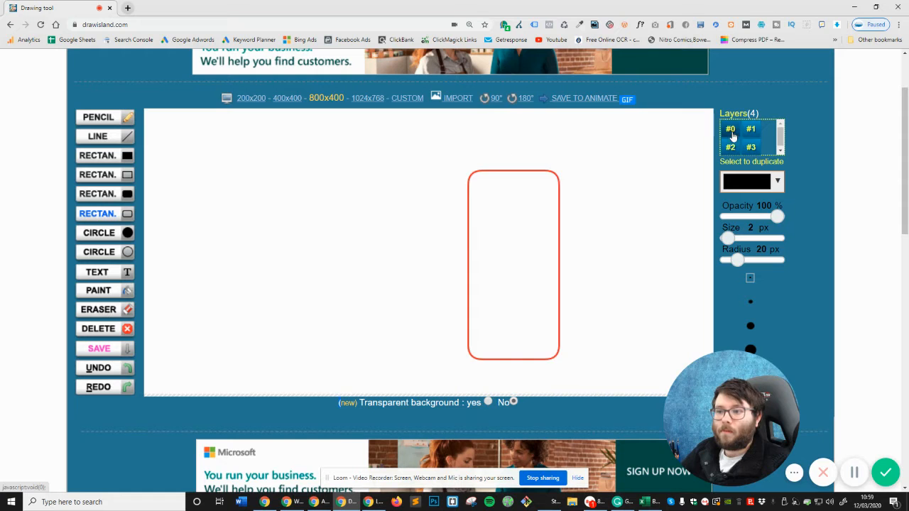
{"action": "left_click", "coordinate": [854, 473]}
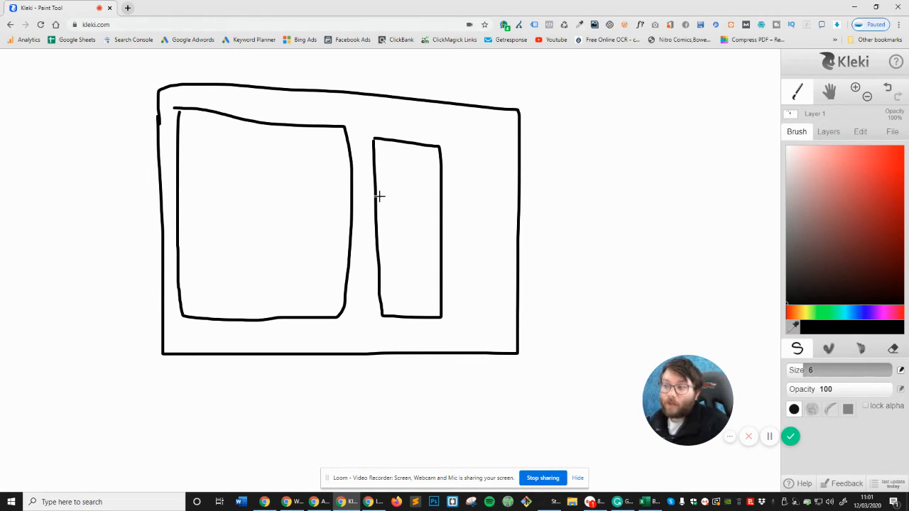
Handwrite the label "Home" in black outside the page frame, beside its upper left corner.
{"action": "left_click_drag", "start_coordinate": [49, 74], "coordinate": [54, 105]}
{"action": "mouse_move", "coordinate": [68, 69]}
{"action": "left_mouse_down"}
{"action": "mouse_move", "coordinate": [63, 108]}
{"action": "mouse_move", "coordinate": [73, 93]}
{"action": "mouse_move", "coordinate": [93, 92]}
{"action": "mouse_move", "coordinate": [119, 114]}
{"action": "mouse_move", "coordinate": [140, 116]}
{"action": "left_mouse_up"}
{"action": "left_click_drag", "start_coordinate": [77, 94], "coordinate": [91, 99]}
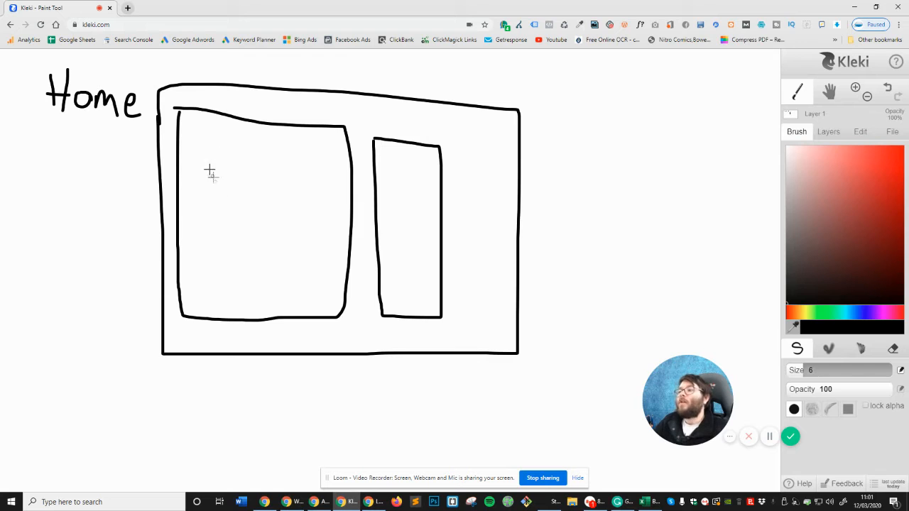
Handwrite "About", "contact" and "services" as a list in the large inner box, with a small right-pointing arrow beneath each.
{"action": "mouse_move", "coordinate": [199, 152]}
{"action": "left_mouse_down"}
{"action": "mouse_move", "coordinate": [200, 174]}
{"action": "mouse_move", "coordinate": [209, 163]}
{"action": "mouse_move", "coordinate": [207, 174]}
{"action": "mouse_move", "coordinate": [251, 167]}
{"action": "mouse_move", "coordinate": [255, 177]}
{"action": "mouse_move", "coordinate": [264, 168]}
{"action": "left_mouse_up"}
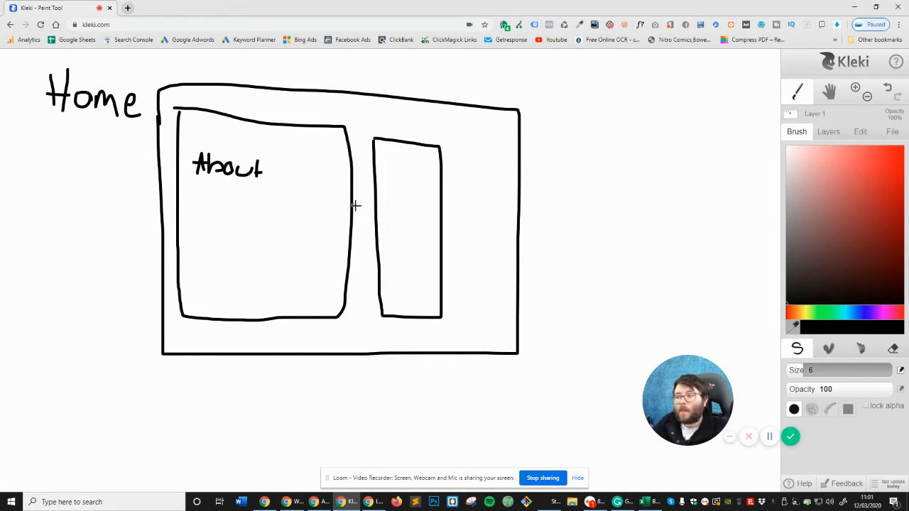
{"action": "mouse_move", "coordinate": [208, 199]}
{"action": "left_mouse_down"}
{"action": "mouse_move", "coordinate": [207, 209]}
{"action": "mouse_move", "coordinate": [242, 213]}
{"action": "mouse_move", "coordinate": [280, 216]}
{"action": "mouse_move", "coordinate": [285, 207]}
{"action": "left_mouse_up"}
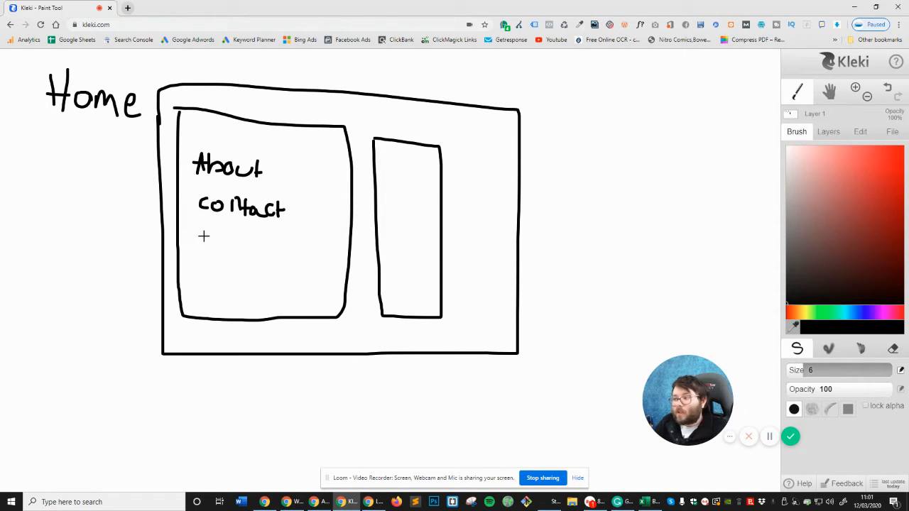
{"action": "mouse_move", "coordinate": [206, 237]}
{"action": "left_mouse_down"}
{"action": "mouse_move", "coordinate": [197, 252]}
{"action": "mouse_move", "coordinate": [260, 241]}
{"action": "mouse_move", "coordinate": [289, 246]}
{"action": "mouse_move", "coordinate": [283, 255]}
{"action": "left_mouse_up"}
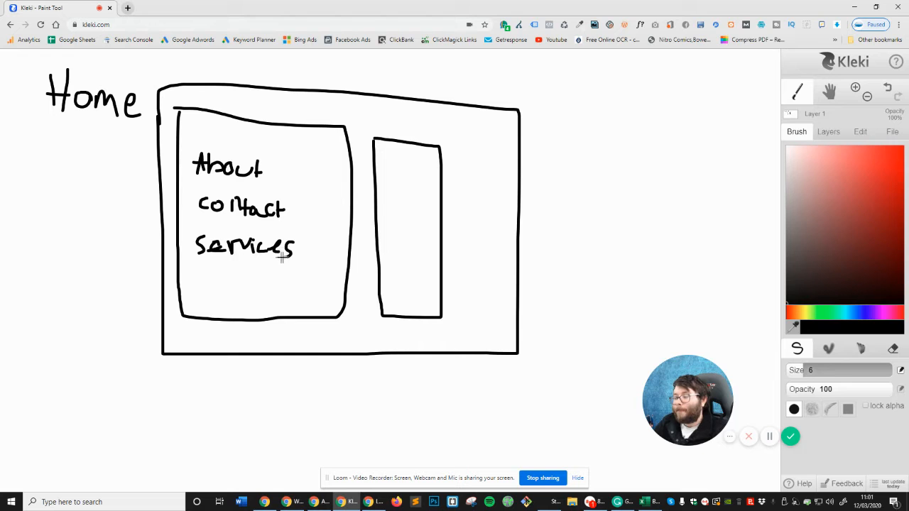
{"action": "left_click_drag", "start_coordinate": [219, 269], "coordinate": [249, 274]}
{"action": "left_click_drag", "start_coordinate": [231, 225], "coordinate": [252, 230]}
{"action": "left_click_drag", "start_coordinate": [231, 187], "coordinate": [253, 190]}
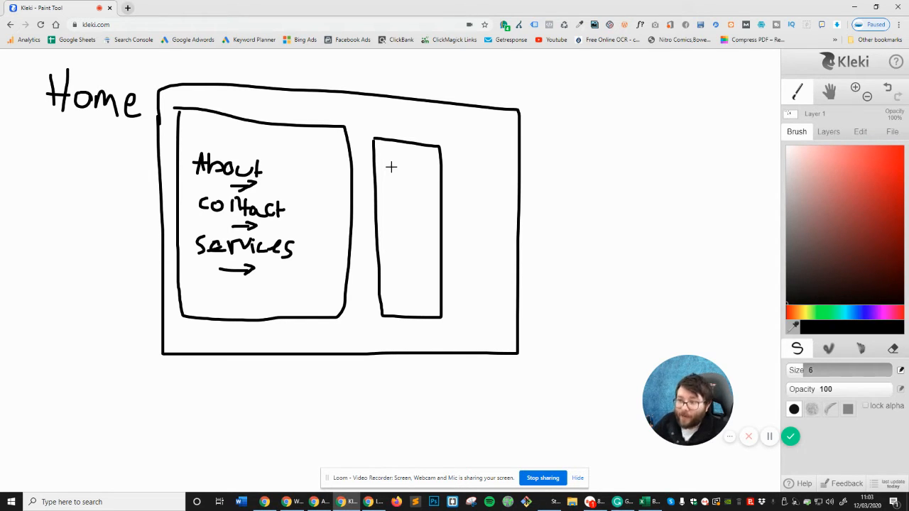
Draw a square marked "P" with a thin bar below it in the narrow box, and point an arrow at the box from a handwritten "Offer".
{"action": "mouse_move", "coordinate": [390, 164]}
{"action": "left_mouse_down"}
{"action": "mouse_move", "coordinate": [394, 199]}
{"action": "mouse_move", "coordinate": [415, 200]}
{"action": "mouse_move", "coordinate": [424, 158]}
{"action": "mouse_move", "coordinate": [405, 179]}
{"action": "left_mouse_up"}
{"action": "mouse_move", "coordinate": [379, 211]}
{"action": "left_mouse_down"}
{"action": "mouse_move", "coordinate": [429, 218]}
{"action": "mouse_move", "coordinate": [420, 210]}
{"action": "left_mouse_up"}
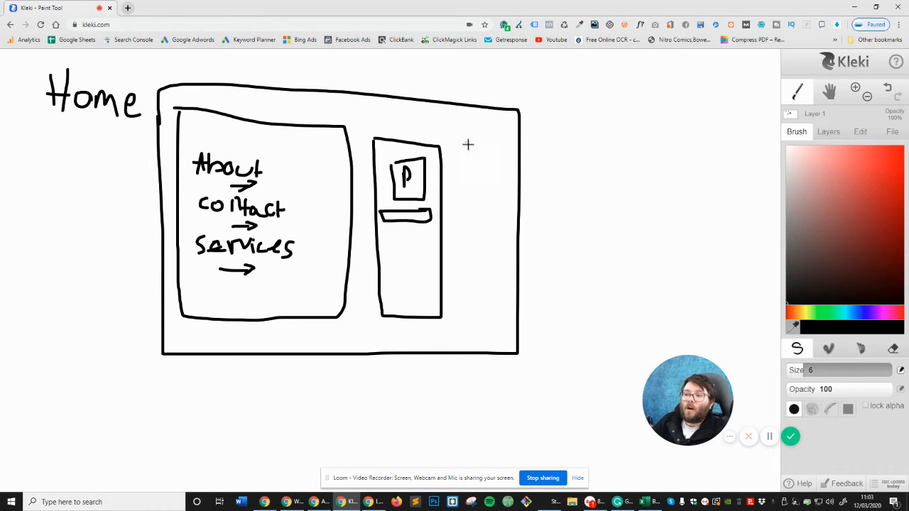
{"action": "mouse_move", "coordinate": [487, 129]}
{"action": "left_mouse_down"}
{"action": "mouse_move", "coordinate": [448, 149]}
{"action": "mouse_move", "coordinate": [469, 170]}
{"action": "left_mouse_up"}
{"action": "mouse_move", "coordinate": [505, 91]}
{"action": "left_mouse_down"}
{"action": "mouse_move", "coordinate": [532, 128]}
{"action": "mouse_move", "coordinate": [527, 91]}
{"action": "left_mouse_up"}
{"action": "mouse_move", "coordinate": [548, 122]}
{"action": "left_mouse_down"}
{"action": "mouse_move", "coordinate": [556, 76]}
{"action": "mouse_move", "coordinate": [574, 81]}
{"action": "left_mouse_up"}
{"action": "mouse_move", "coordinate": [539, 104]}
{"action": "left_mouse_down"}
{"action": "mouse_move", "coordinate": [562, 103]}
{"action": "mouse_move", "coordinate": [580, 129]}
{"action": "left_mouse_up"}
{"action": "left_click_drag", "start_coordinate": [581, 84], "coordinate": [603, 83]}
{"action": "left_click_drag", "start_coordinate": [580, 106], "coordinate": [602, 106]}
{"action": "mouse_move", "coordinate": [605, 107]}
{"action": "left_mouse_down"}
{"action": "mouse_move", "coordinate": [631, 126]}
{"action": "mouse_move", "coordinate": [655, 95]}
{"action": "left_mouse_up"}
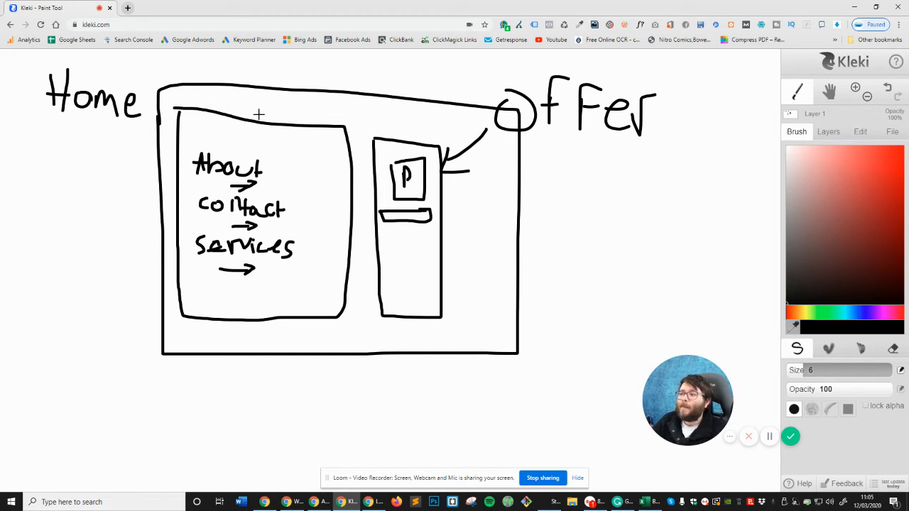
Draw a long navigation bar across the top of the page frame and label it "Navig".
{"action": "mouse_move", "coordinate": [221, 92]}
{"action": "left_mouse_down"}
{"action": "mouse_move", "coordinate": [252, 111]}
{"action": "mouse_move", "coordinate": [430, 118]}
{"action": "mouse_move", "coordinate": [452, 110]}
{"action": "mouse_move", "coordinate": [426, 85]}
{"action": "mouse_move", "coordinate": [224, 86]}
{"action": "mouse_move", "coordinate": [225, 97]}
{"action": "mouse_move", "coordinate": [272, 93]}
{"action": "mouse_move", "coordinate": [317, 112]}
{"action": "mouse_move", "coordinate": [339, 104]}
{"action": "left_mouse_up"}
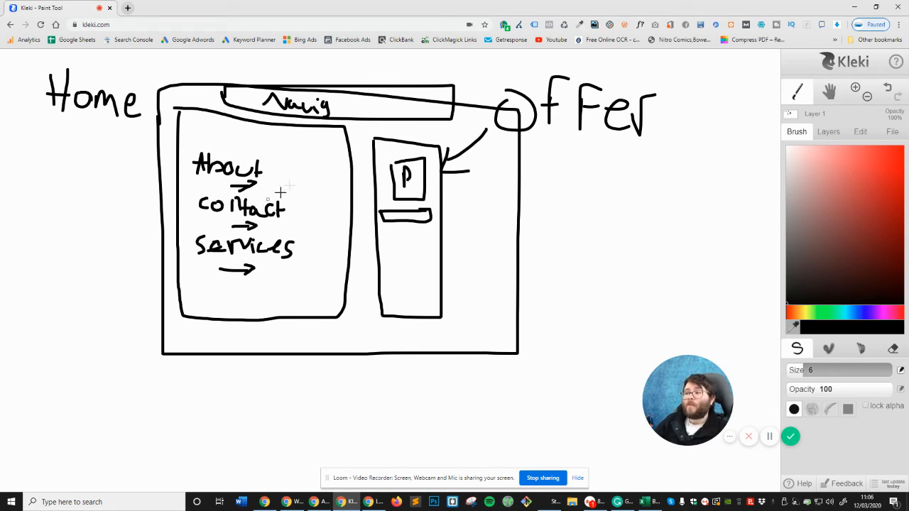
Draw a curved arrow from the About item to a large handwritten "About" below the frame, and mark the item with a circled 1.
{"action": "mouse_move", "coordinate": [158, 173]}
{"action": "left_mouse_down"}
{"action": "mouse_move", "coordinate": [67, 272]}
{"action": "mouse_move", "coordinate": [87, 437]}
{"action": "mouse_move", "coordinate": [139, 460]}
{"action": "mouse_move", "coordinate": [171, 457]}
{"action": "mouse_move", "coordinate": [155, 470]}
{"action": "mouse_move", "coordinate": [245, 463]}
{"action": "left_mouse_up"}
{"action": "left_click_drag", "start_coordinate": [186, 439], "coordinate": [235, 437]}
{"action": "mouse_move", "coordinate": [234, 394]}
{"action": "left_mouse_down"}
{"action": "mouse_move", "coordinate": [273, 453]}
{"action": "mouse_move", "coordinate": [302, 435]}
{"action": "mouse_move", "coordinate": [341, 430]}
{"action": "mouse_move", "coordinate": [347, 451]}
{"action": "left_mouse_up"}
{"action": "mouse_move", "coordinate": [345, 421]}
{"action": "left_mouse_down"}
{"action": "mouse_move", "coordinate": [348, 448]}
{"action": "mouse_move", "coordinate": [356, 439]}
{"action": "left_mouse_up"}
{"action": "mouse_move", "coordinate": [179, 151]}
{"action": "left_mouse_down"}
{"action": "mouse_move", "coordinate": [171, 179]}
{"action": "mouse_move", "coordinate": [187, 171]}
{"action": "mouse_move", "coordinate": [170, 151]}
{"action": "left_mouse_up"}
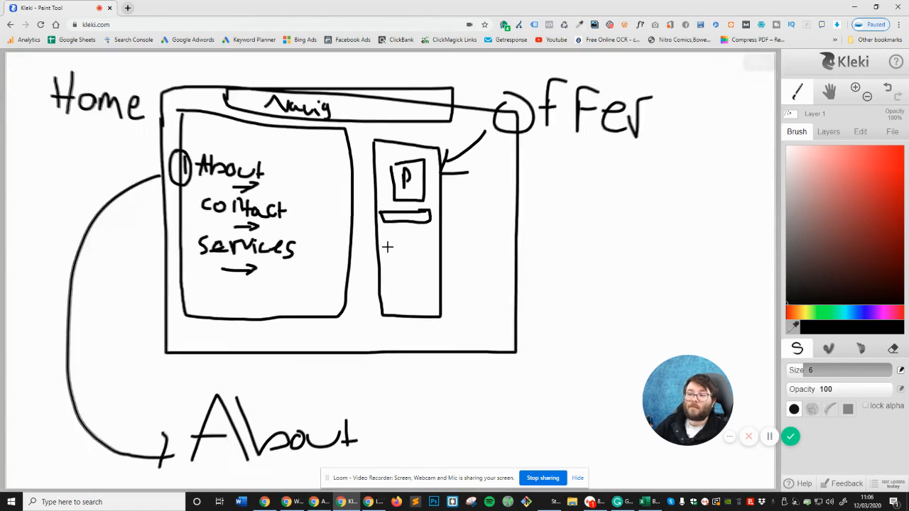
{"action": "scroll", "coordinate": [386, 246], "scroll_direction": "down", "scroll_amount": 4}
{"action": "scroll", "coordinate": [386, 245], "scroll_direction": "up", "scroll_amount": 4}
{"action": "scroll", "coordinate": [390, 270], "scroll_direction": "up", "scroll_amount": 1}
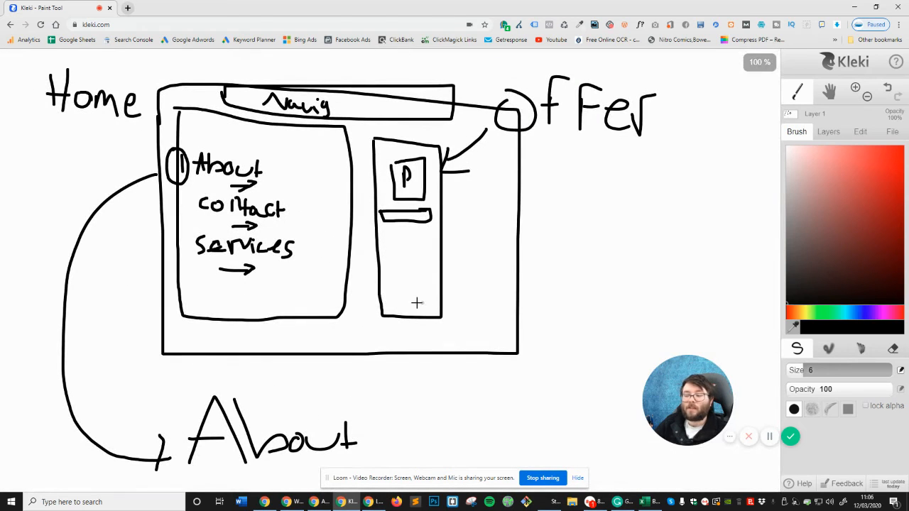
Draw curved arrows from the contact and services items to a handwritten "services" below the frame, and mark that word with a circled 2.
{"action": "mouse_move", "coordinate": [186, 212]}
{"action": "left_mouse_down"}
{"action": "mouse_move", "coordinate": [164, 240]}
{"action": "mouse_move", "coordinate": [158, 343]}
{"action": "mouse_move", "coordinate": [226, 390]}
{"action": "mouse_move", "coordinate": [339, 385]}
{"action": "mouse_move", "coordinate": [421, 426]}
{"action": "mouse_move", "coordinate": [438, 415]}
{"action": "mouse_move", "coordinate": [431, 430]}
{"action": "mouse_move", "coordinate": [499, 407]}
{"action": "mouse_move", "coordinate": [525, 415]}
{"action": "mouse_move", "coordinate": [526, 400]}
{"action": "mouse_move", "coordinate": [569, 418]}
{"action": "left_mouse_up"}
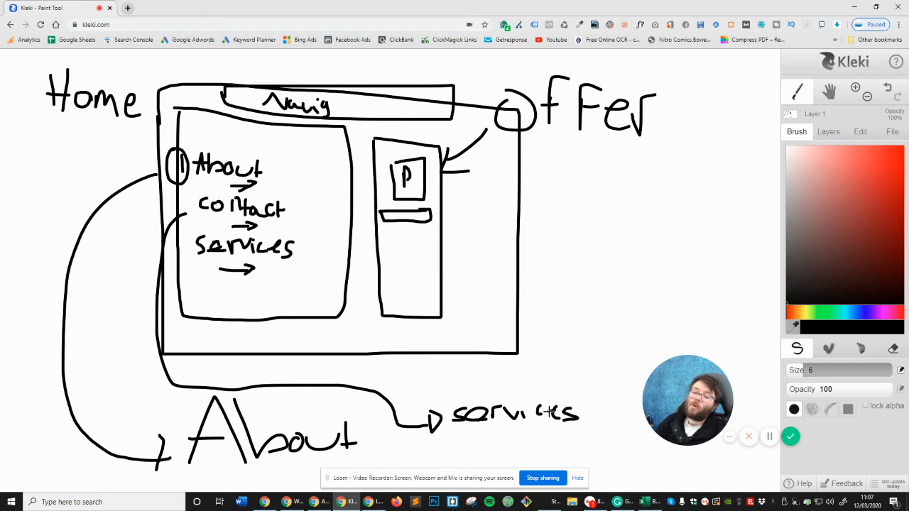
{"action": "mouse_move", "coordinate": [183, 241]}
{"action": "left_mouse_down"}
{"action": "mouse_move", "coordinate": [217, 336]}
{"action": "mouse_move", "coordinate": [339, 350]}
{"action": "mouse_move", "coordinate": [372, 406]}
{"action": "mouse_move", "coordinate": [440, 424]}
{"action": "left_mouse_up"}
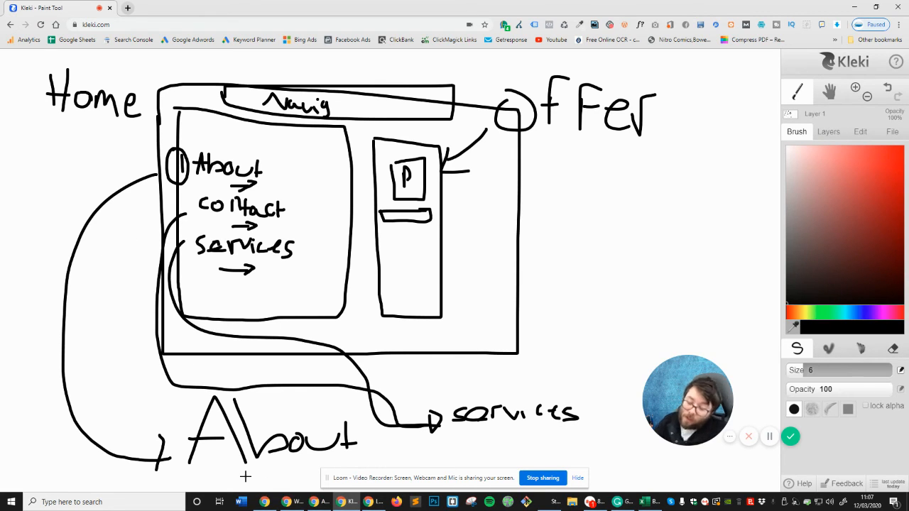
{"action": "mouse_move", "coordinate": [428, 387]}
{"action": "left_mouse_down"}
{"action": "mouse_move", "coordinate": [443, 402]}
{"action": "mouse_move", "coordinate": [459, 391]}
{"action": "mouse_move", "coordinate": [419, 385]}
{"action": "left_mouse_up"}
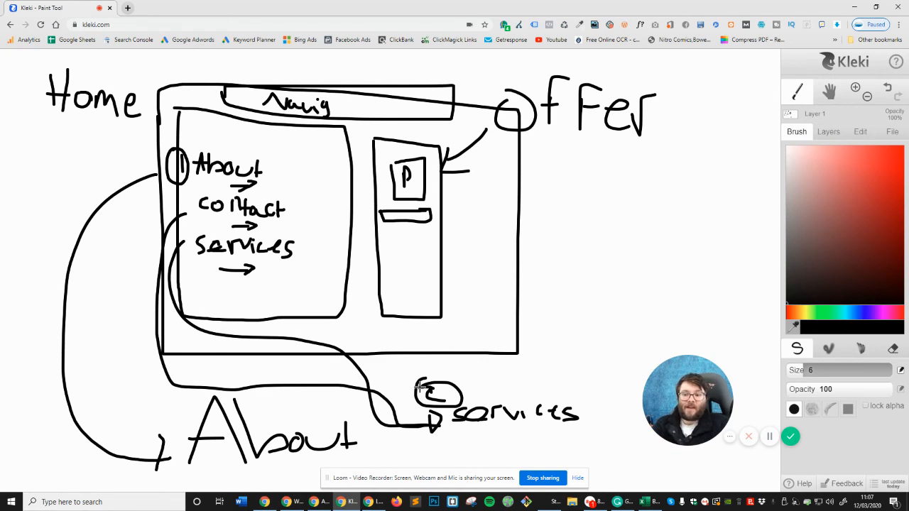
Draw an arrow from the lower "services" label to a handwritten "Form" on its right.
{"action": "left_click_drag", "start_coordinate": [702, 386], "coordinate": [719, 279]}
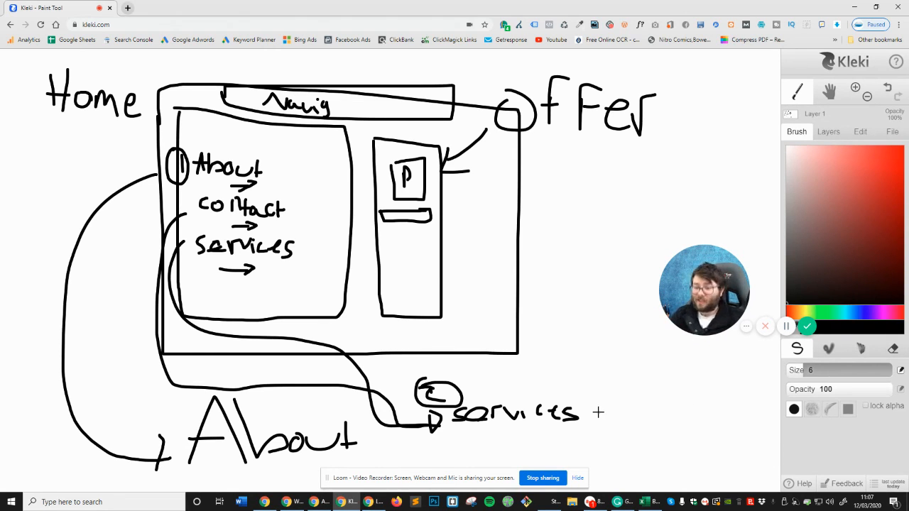
{"action": "mouse_move", "coordinate": [590, 413]}
{"action": "left_mouse_down"}
{"action": "mouse_move", "coordinate": [670, 414]}
{"action": "mouse_move", "coordinate": [647, 424]}
{"action": "left_mouse_up"}
{"action": "mouse_move", "coordinate": [686, 399]}
{"action": "left_mouse_down"}
{"action": "mouse_move", "coordinate": [685, 429]}
{"action": "mouse_move", "coordinate": [708, 397]}
{"action": "mouse_move", "coordinate": [704, 412]}
{"action": "left_mouse_up"}
{"action": "mouse_move", "coordinate": [710, 417]}
{"action": "left_mouse_down"}
{"action": "mouse_move", "coordinate": [752, 422]}
{"action": "mouse_move", "coordinate": [744, 424]}
{"action": "mouse_move", "coordinate": [746, 413]}
{"action": "mouse_move", "coordinate": [772, 438]}
{"action": "left_mouse_up"}
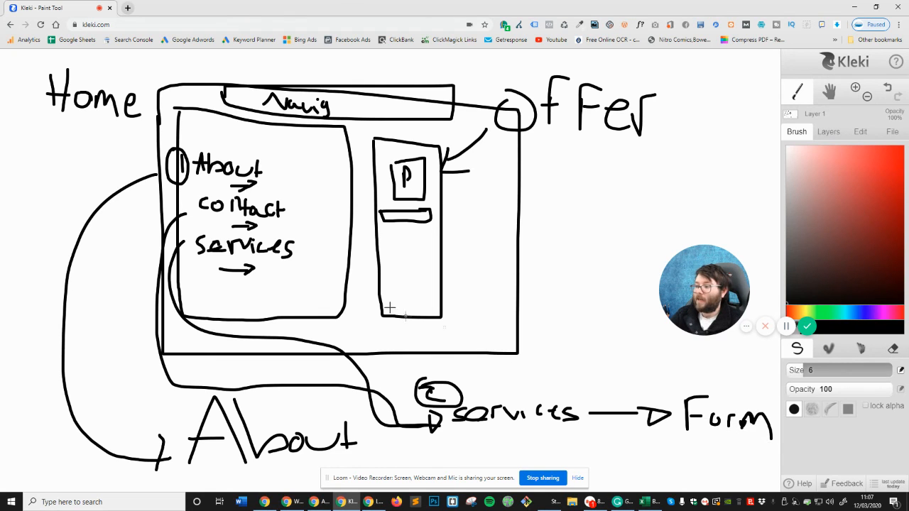
Draw a curved arrow from the contact item to "Form", and mark services with a circled 2 and contact with a circled 3.
{"action": "mouse_move", "coordinate": [302, 227]}
{"action": "left_mouse_down"}
{"action": "mouse_move", "coordinate": [390, 338]}
{"action": "mouse_move", "coordinate": [545, 346]}
{"action": "mouse_move", "coordinate": [643, 383]}
{"action": "left_mouse_up"}
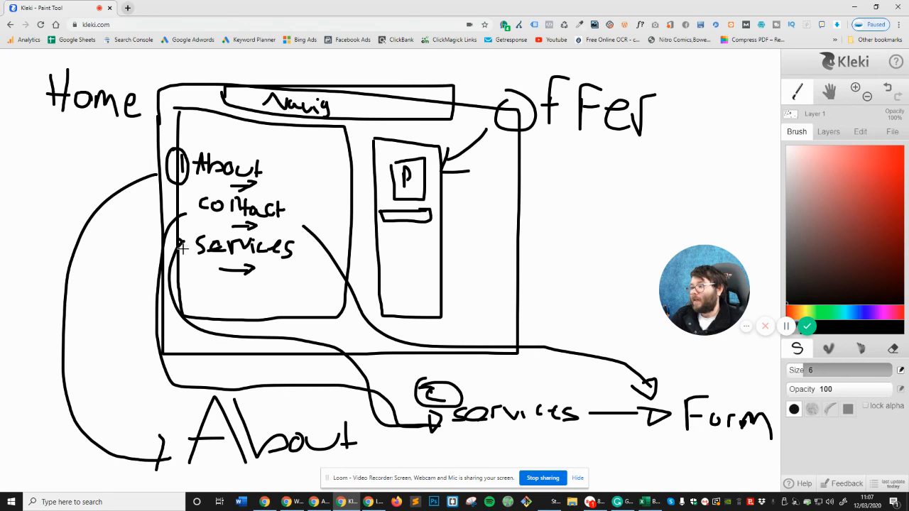
{"action": "left_click_drag", "start_coordinate": [178, 237], "coordinate": [169, 240]}
{"action": "mouse_move", "coordinate": [169, 200]}
{"action": "left_mouse_down"}
{"action": "mouse_move", "coordinate": [182, 207]}
{"action": "mouse_move", "coordinate": [160, 237]}
{"action": "mouse_move", "coordinate": [169, 191]}
{"action": "left_mouse_up"}
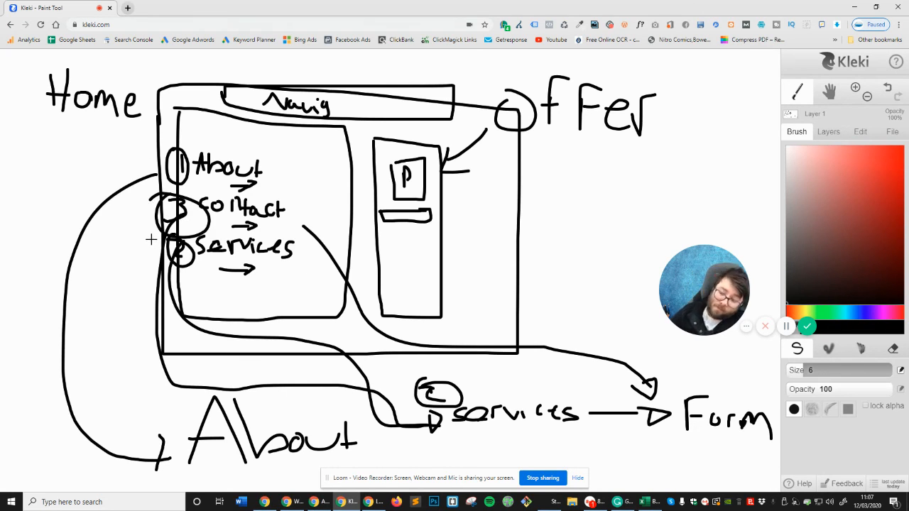